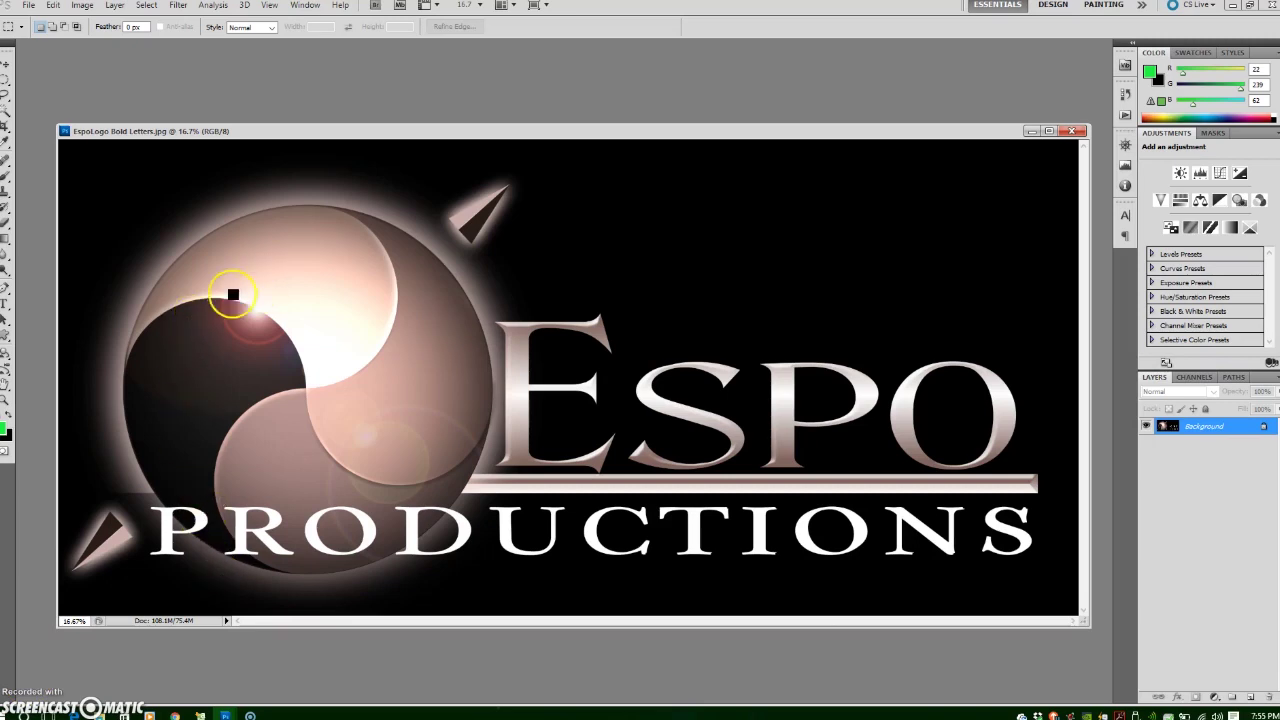
Create a new white 1920×1080 document from the HDTV 1080p/29.97 preset.
{"action": "left_click", "coordinate": [29, 6]}
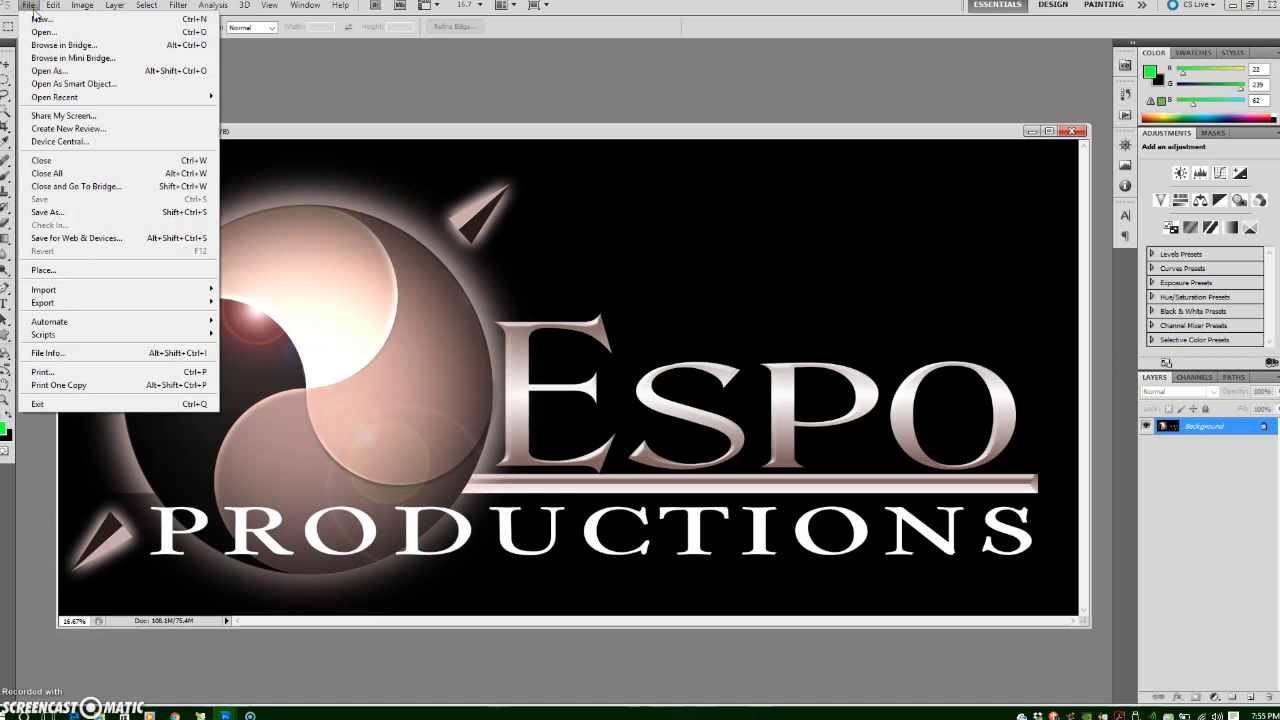
{"action": "left_click", "coordinate": [37, 20]}
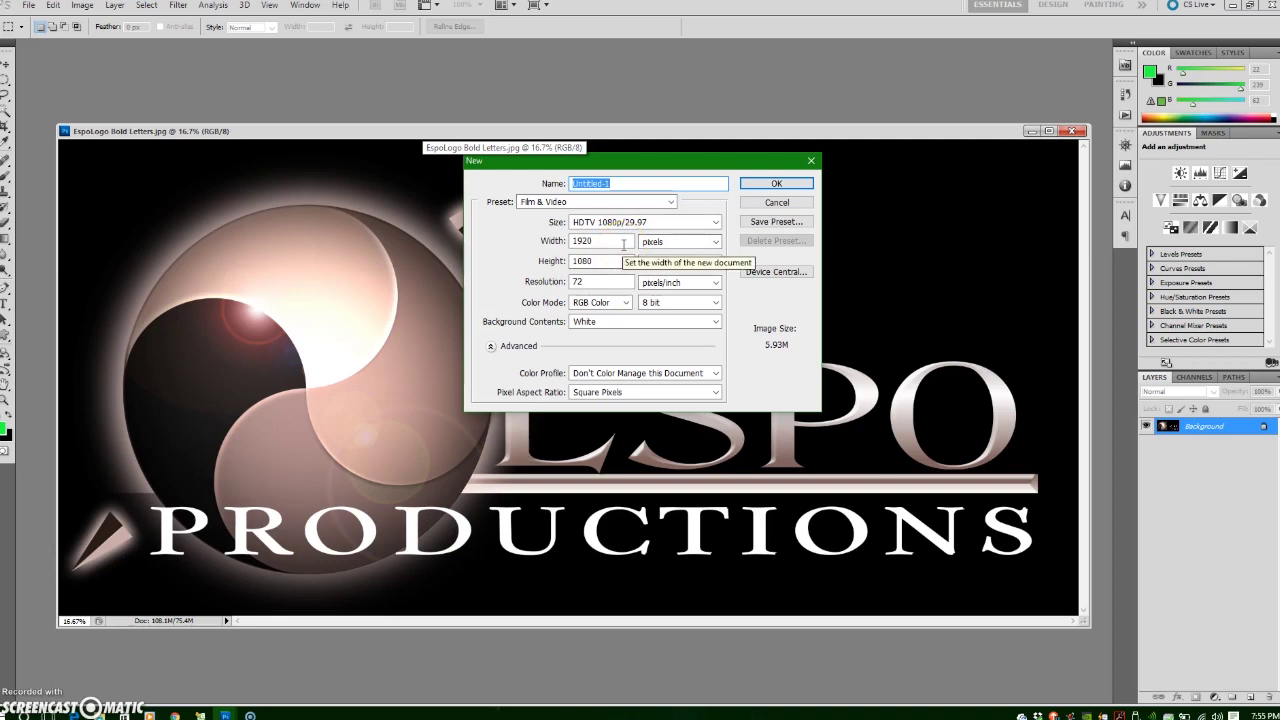
{"action": "left_click", "coordinate": [767, 188]}
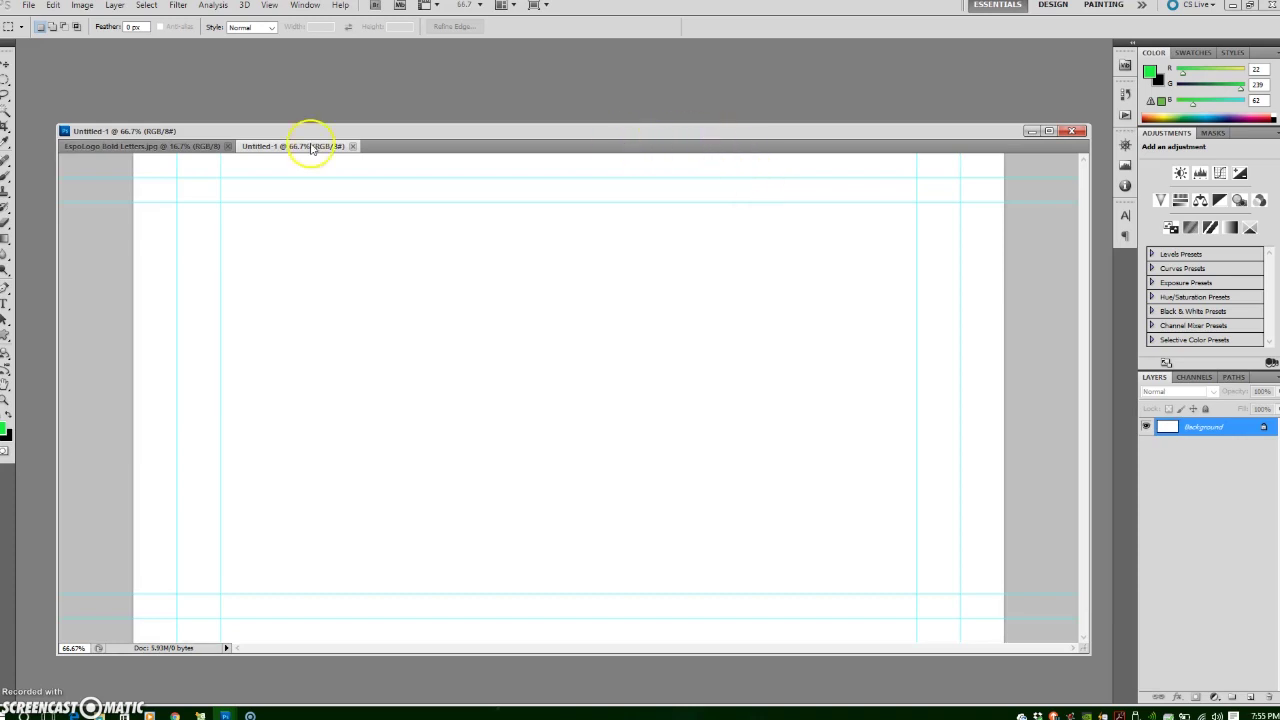
Drag the EspoLogo image's layer into Untitled-1 as Layer 1 and zoom out to see it.
{"action": "left_click", "coordinate": [143, 147]}
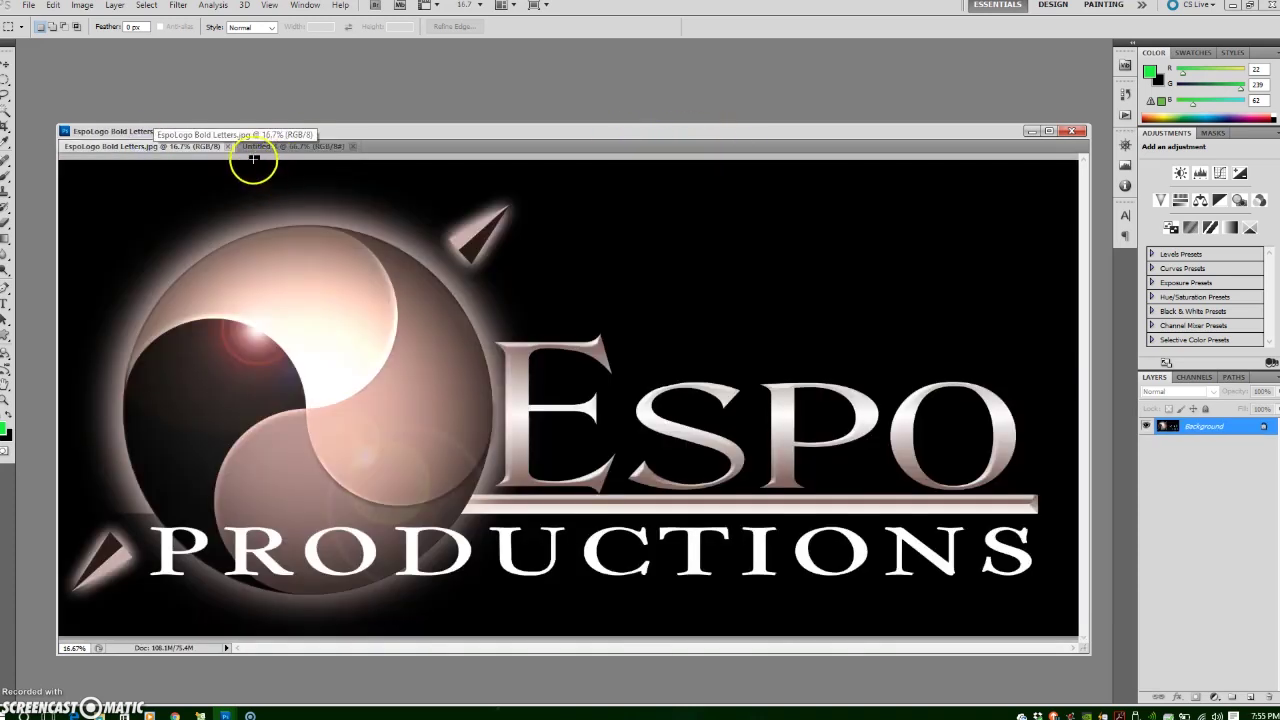
{"action": "left_click_drag", "start_coordinate": [200, 146], "coordinate": [166, 257]}
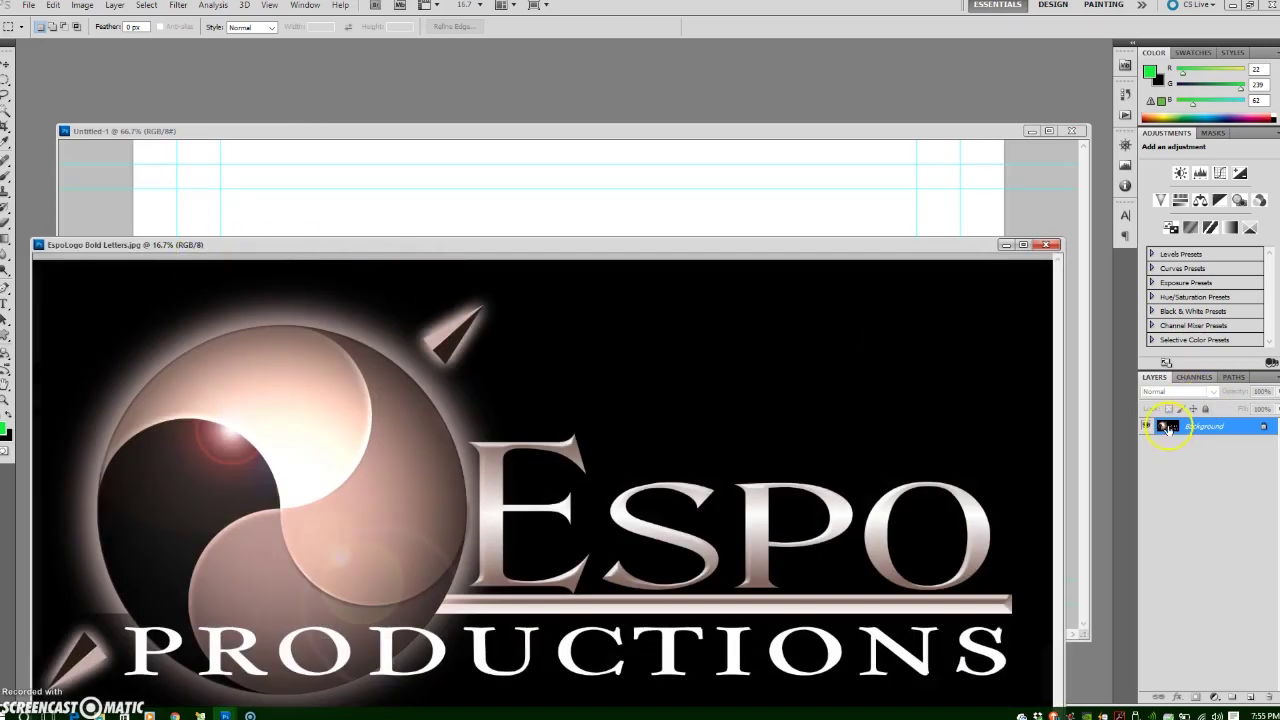
{"action": "left_click_drag", "start_coordinate": [1167, 428], "coordinate": [798, 200]}
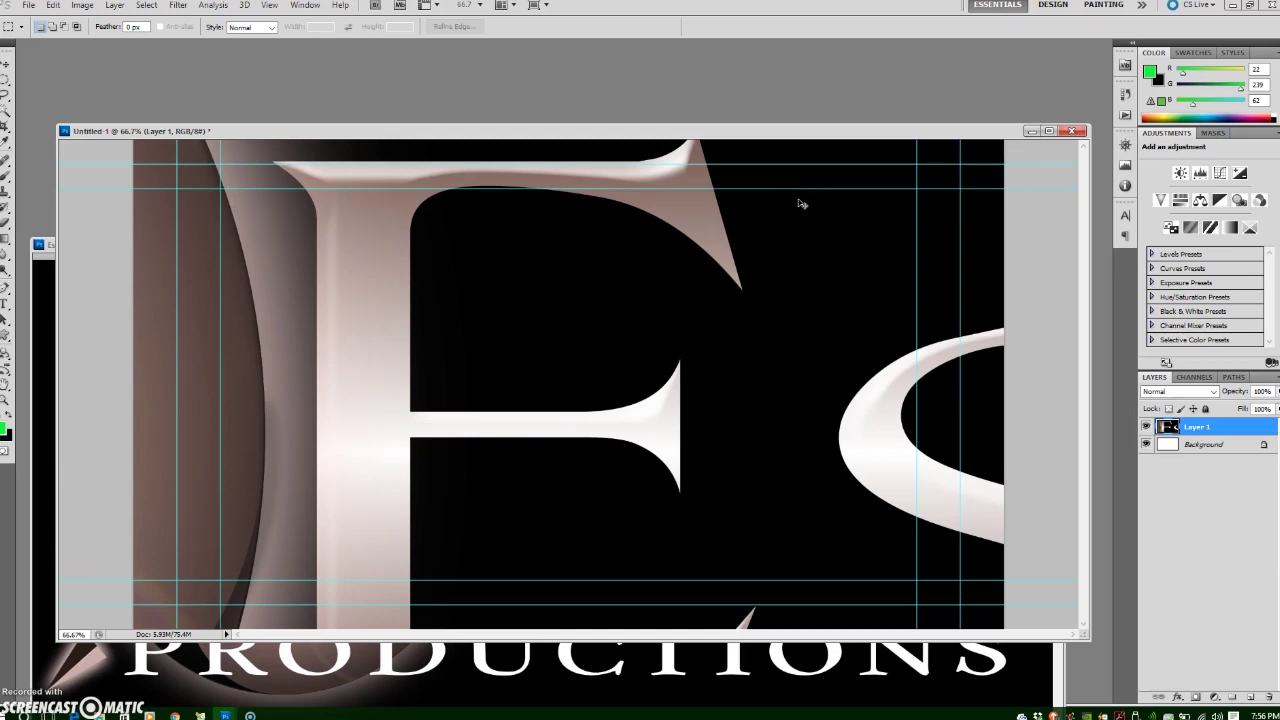
{"action": "key", "text": "ctrl+minus"}
{"action": "key", "text": "ctrl+minus"}
{"action": "key", "text": "ctrl+minus"}
{"action": "key", "text": "ctrl+minus"}
{"action": "key", "text": "ctrl+minus"}
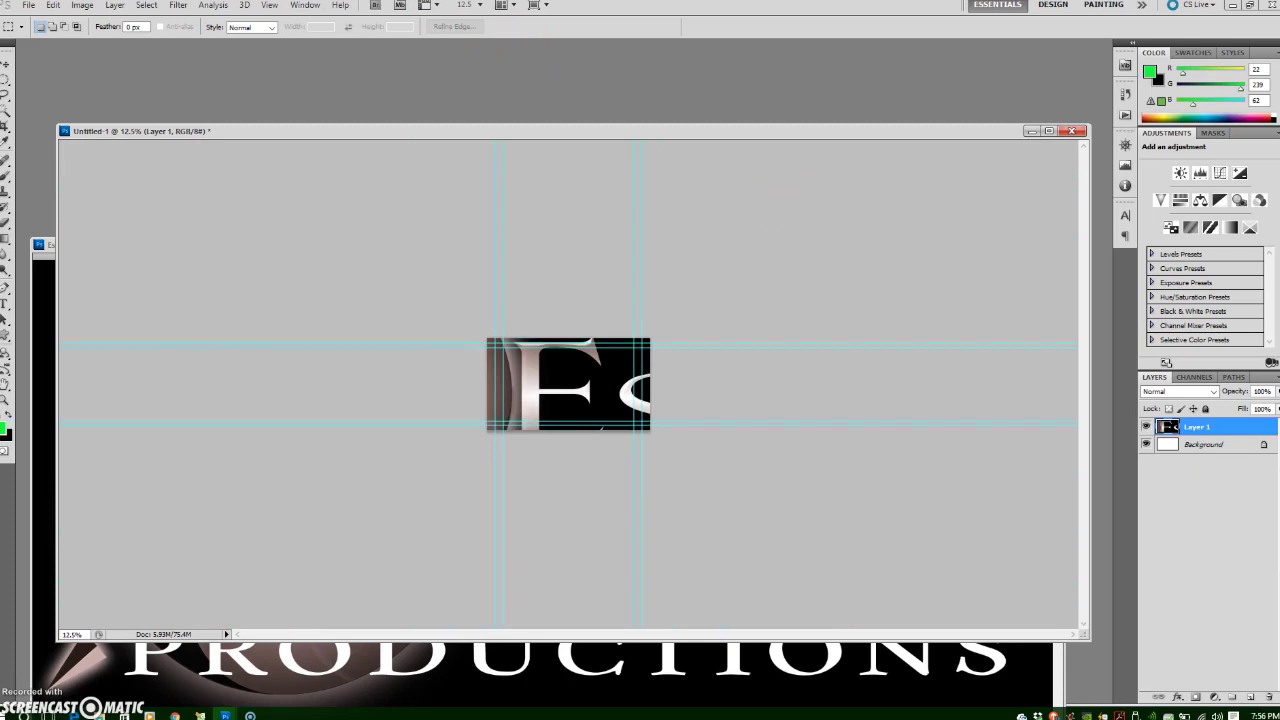
Scale the ESPO logo down into the canvas's bottom-right corner and deselect.
{"action": "left_click", "coordinate": [55, 6]}
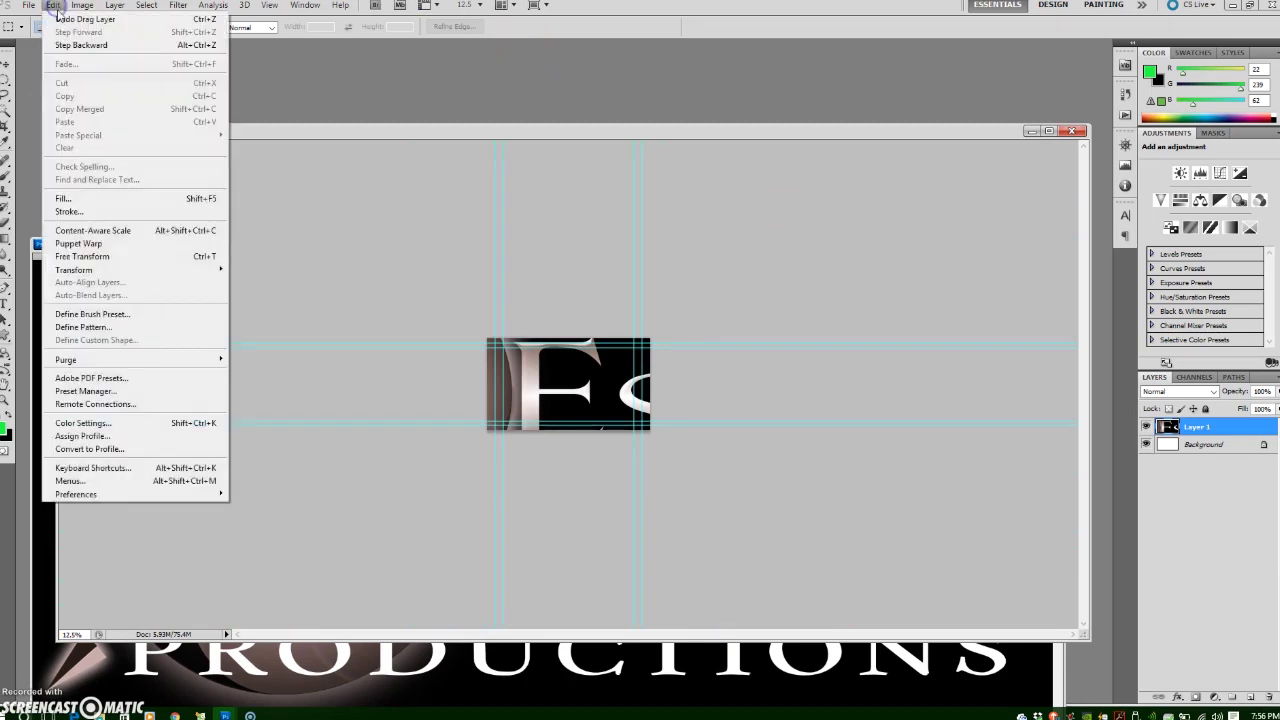
{"action": "left_click", "coordinate": [67, 272]}
{"action": "left_click", "coordinate": [242, 289]}
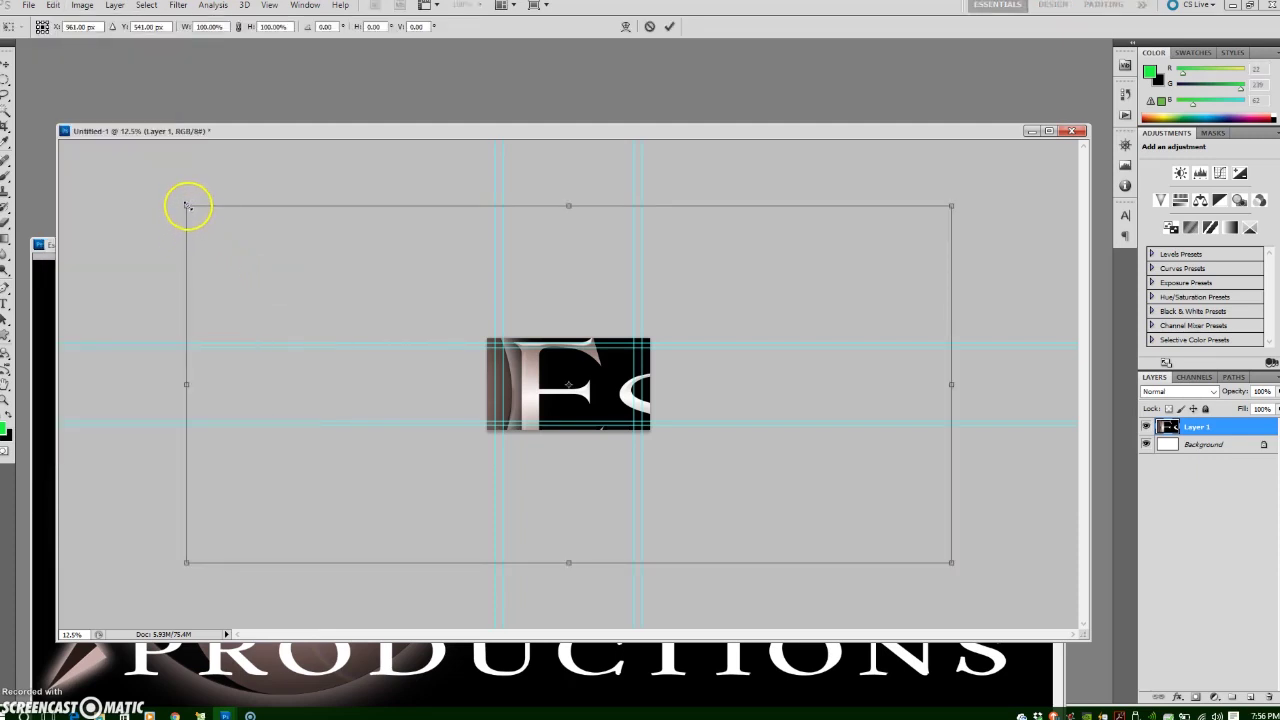
{"action": "left_click_drag", "start_coordinate": [188, 206], "coordinate": [586, 413]}
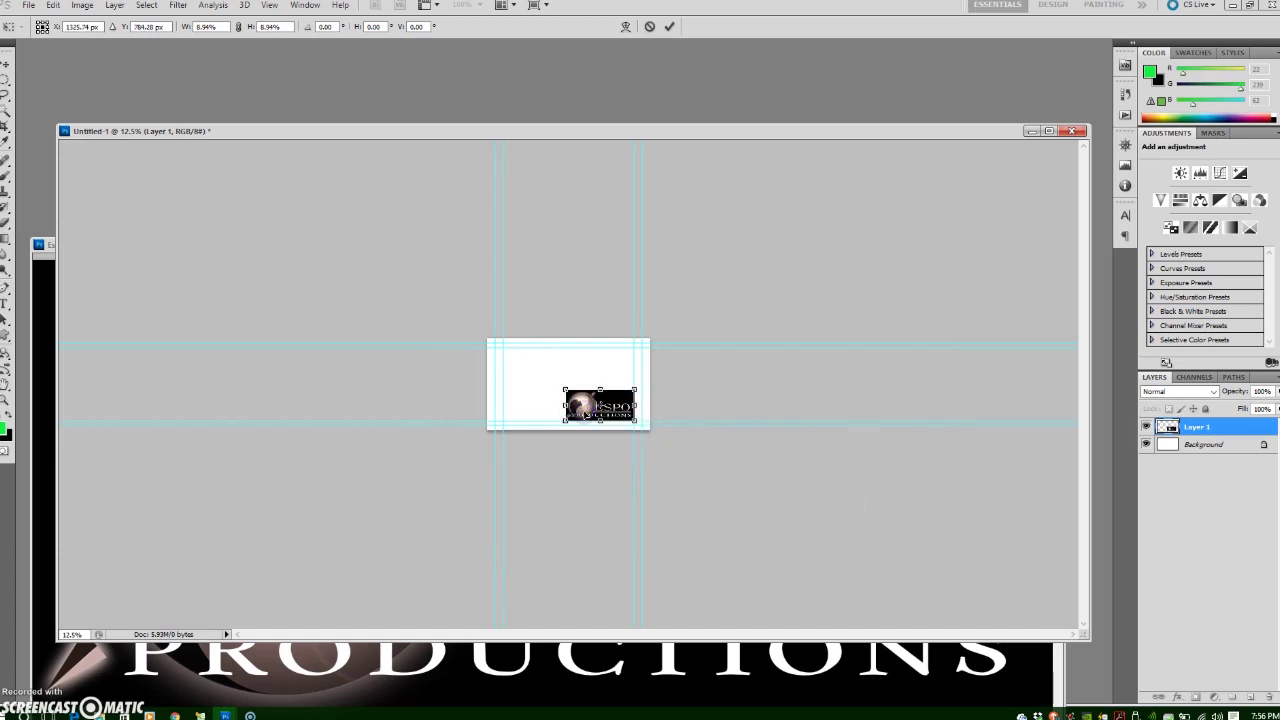
{"action": "key", "text": "ctrl+plus"}
{"action": "key", "text": "ctrl+plus"}
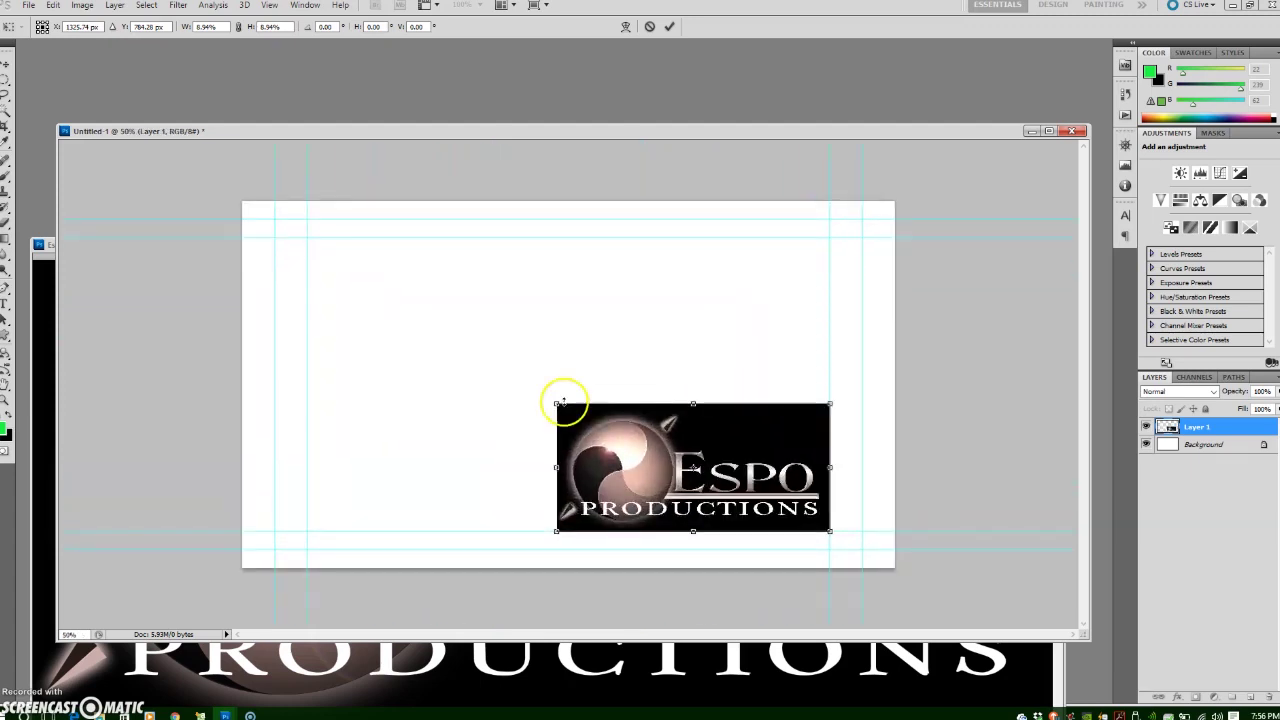
{"action": "left_click_drag", "start_coordinate": [557, 404], "coordinate": [703, 477]}
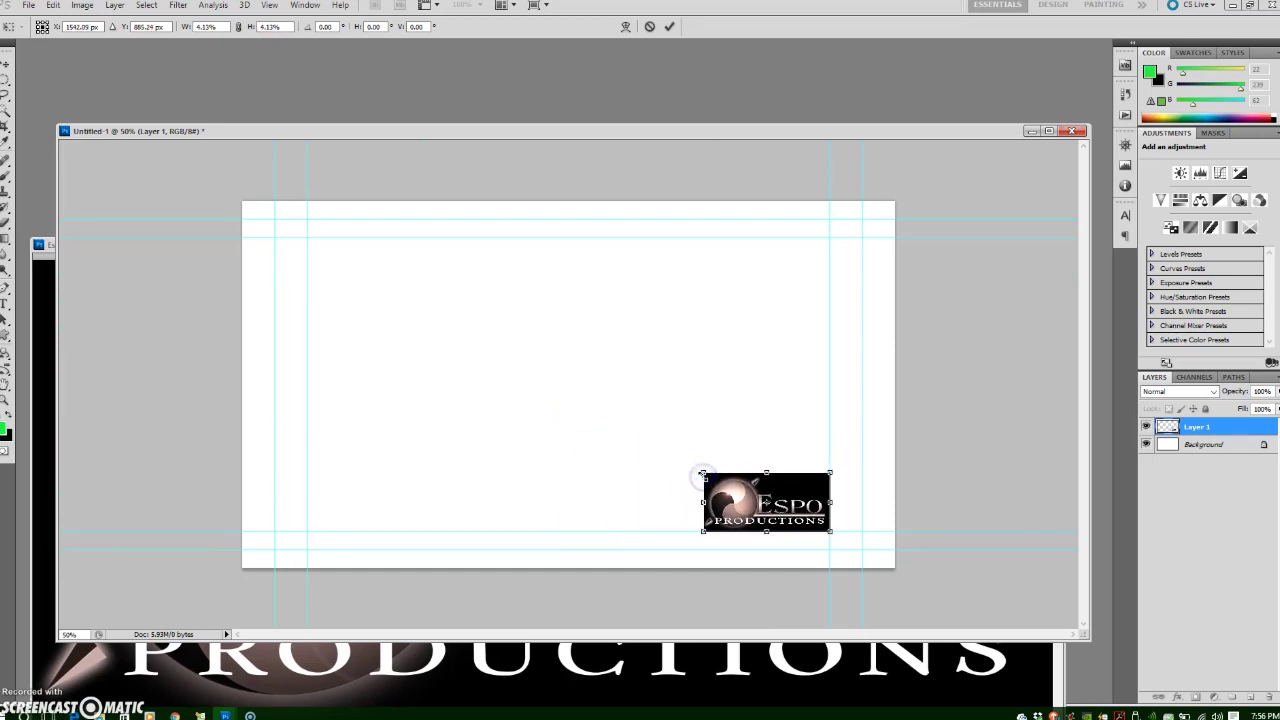
{"action": "key", "text": "Return"}
{"action": "key", "text": "ctrl+d"}
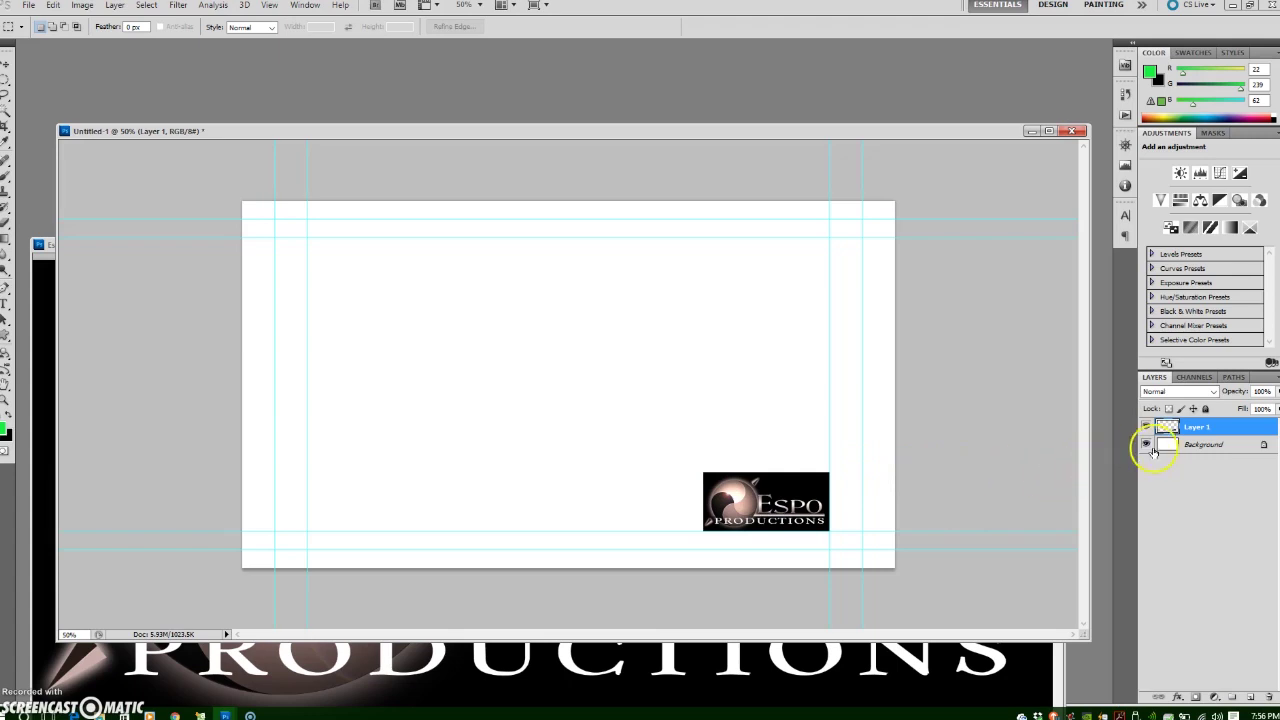
Delete the white Background layer and add a new black Alpha 1 channel.
{"action": "left_click_drag", "start_coordinate": [1171, 446], "coordinate": [1269, 699]}
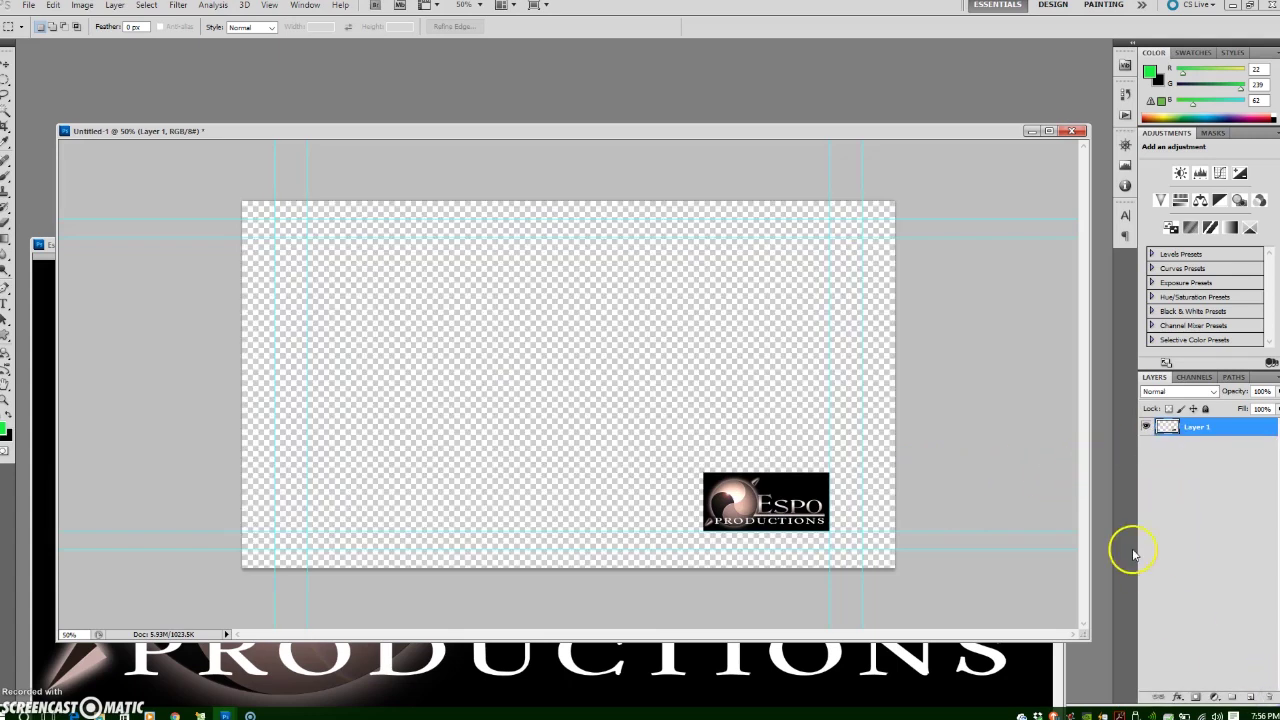
{"action": "left_click", "coordinate": [1195, 378]}
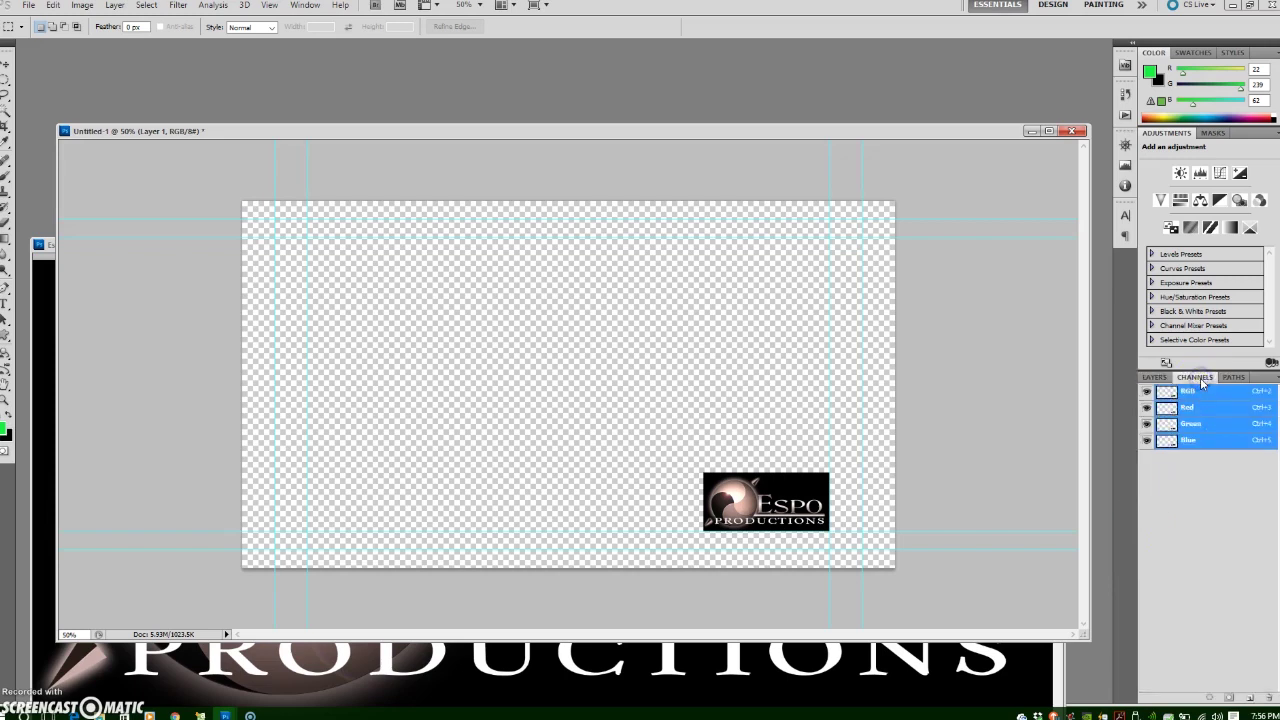
{"action": "left_click", "coordinate": [1249, 702]}
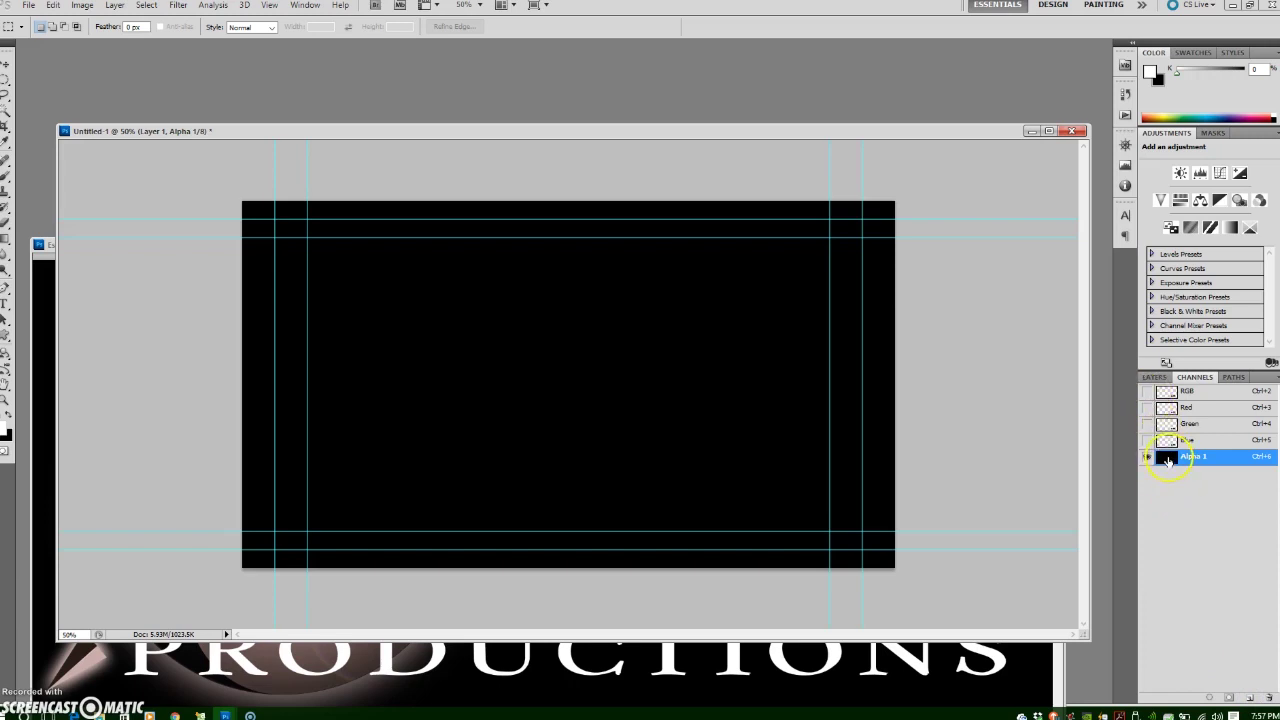
{"action": "left_click", "coordinate": [1155, 377]}
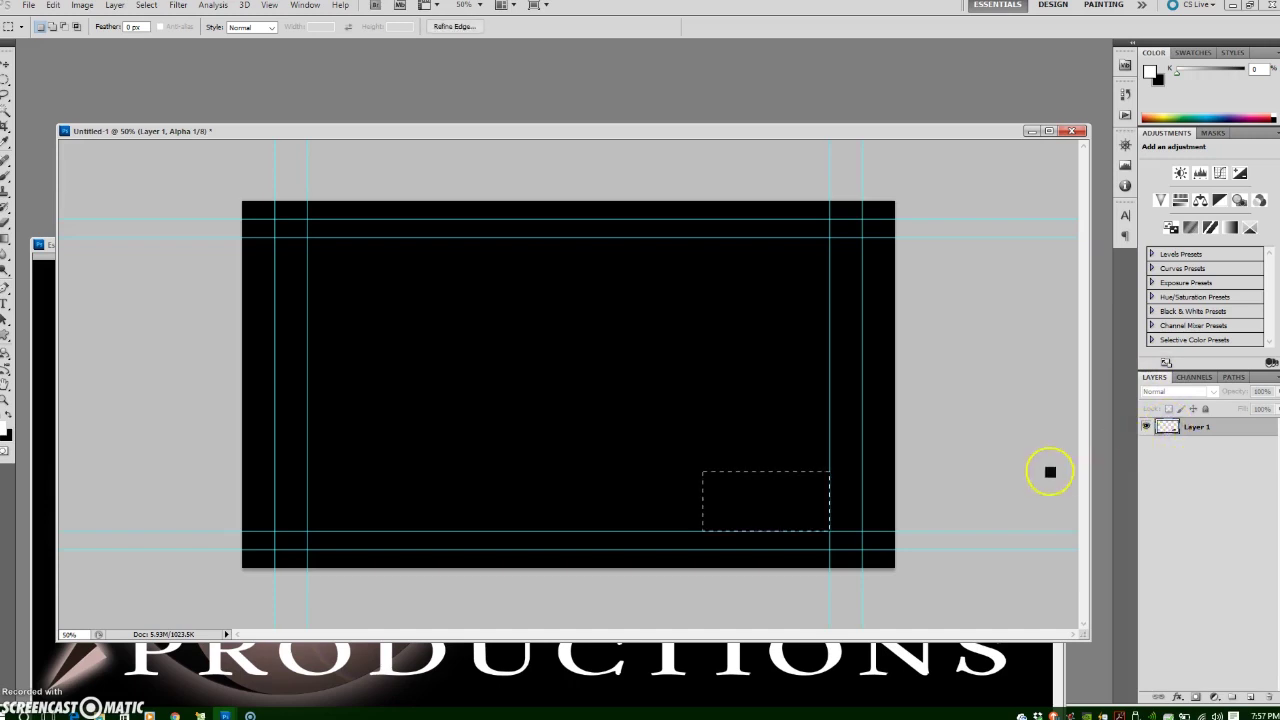
With RGB visible, fill the logo area of Alpha 1 with the white background colour.
{"action": "left_click", "coordinate": [1194, 378]}
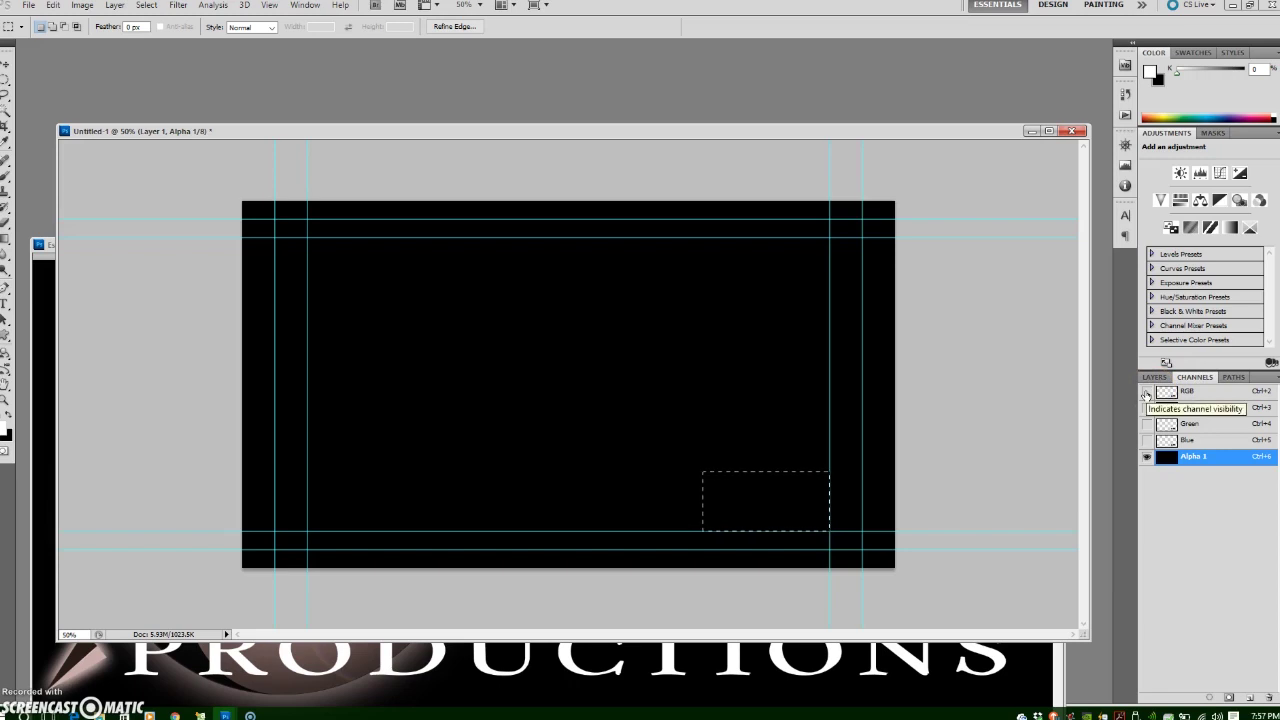
{"action": "left_click", "coordinate": [1147, 392]}
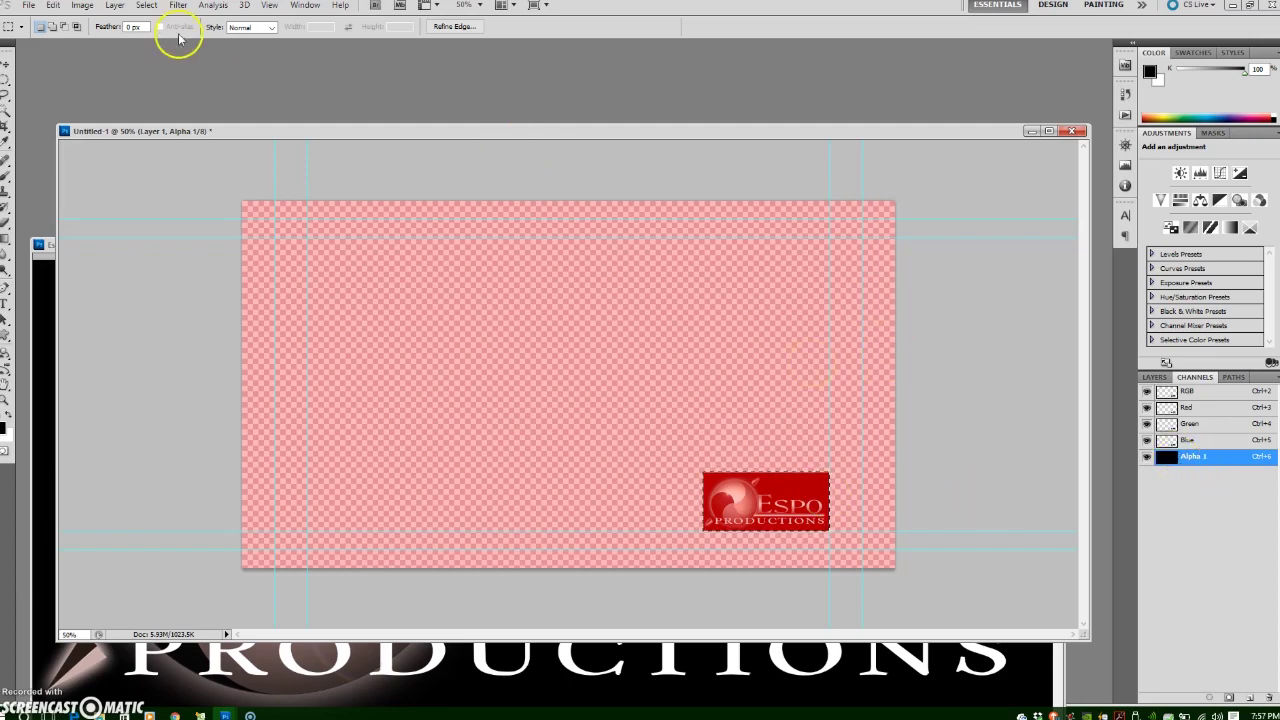
{"action": "left_click", "coordinate": [62, 5]}
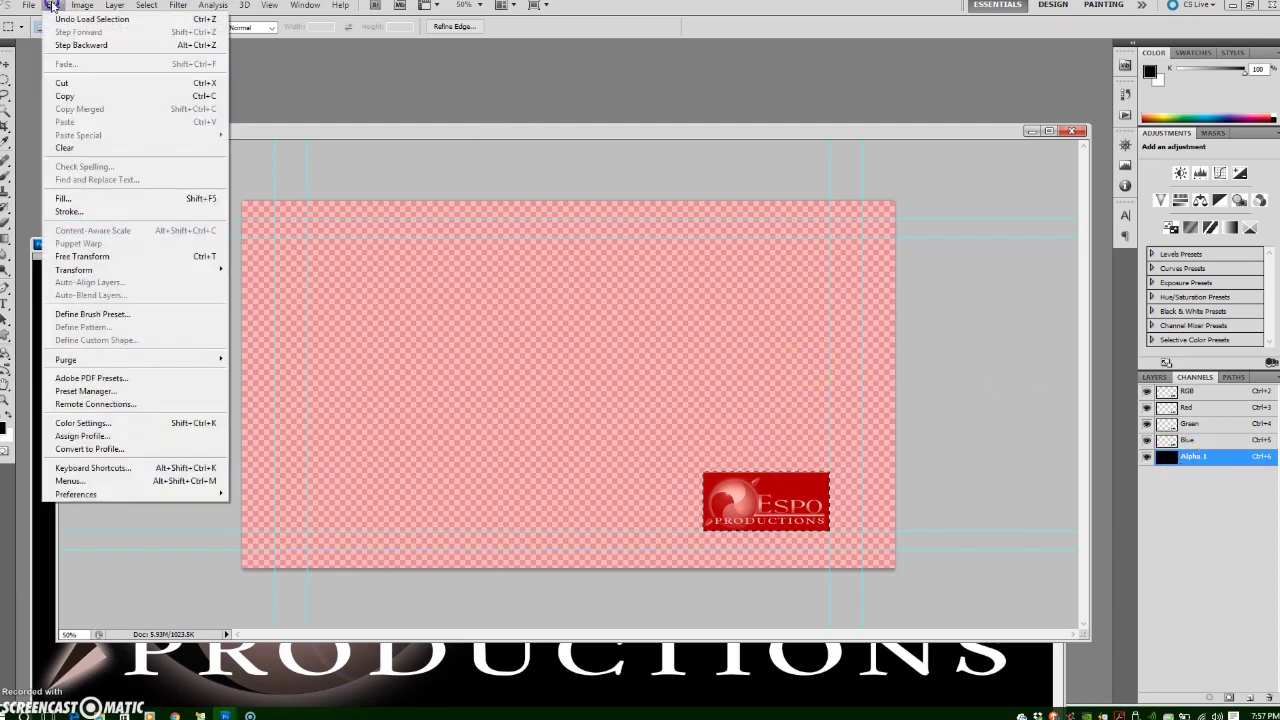
{"action": "left_click", "coordinate": [67, 198]}
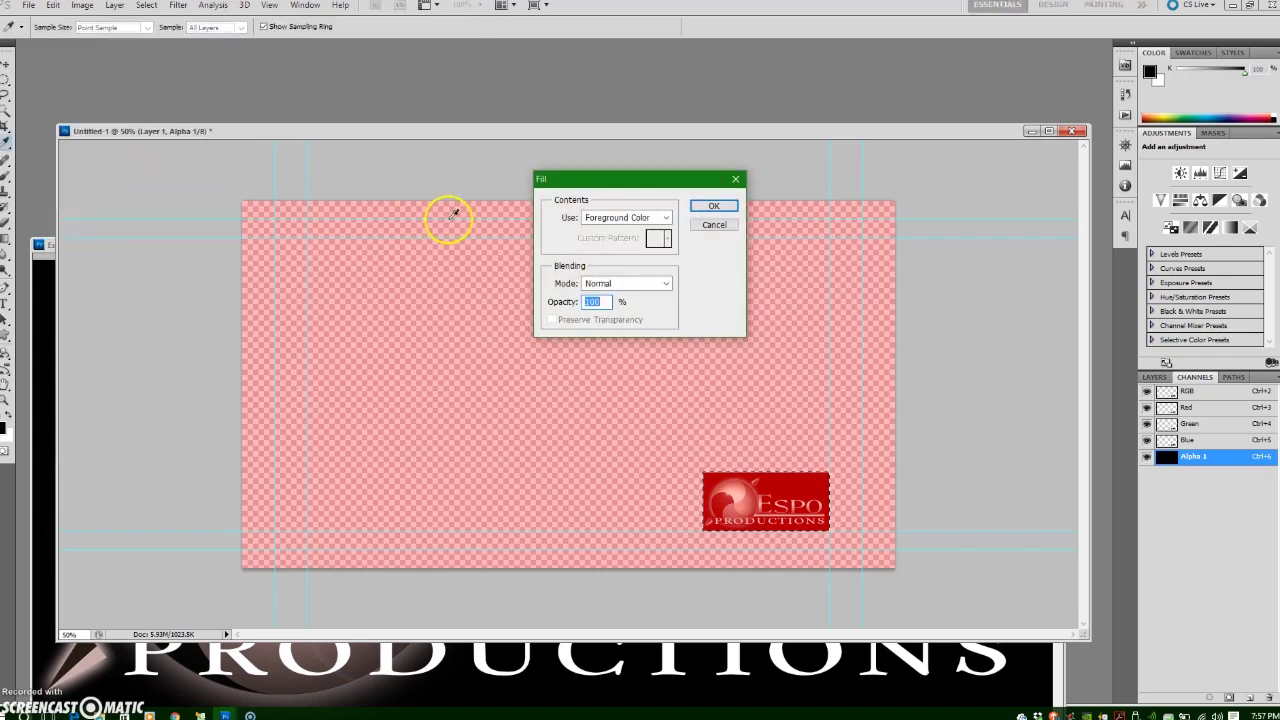
{"action": "left_click", "coordinate": [600, 217]}
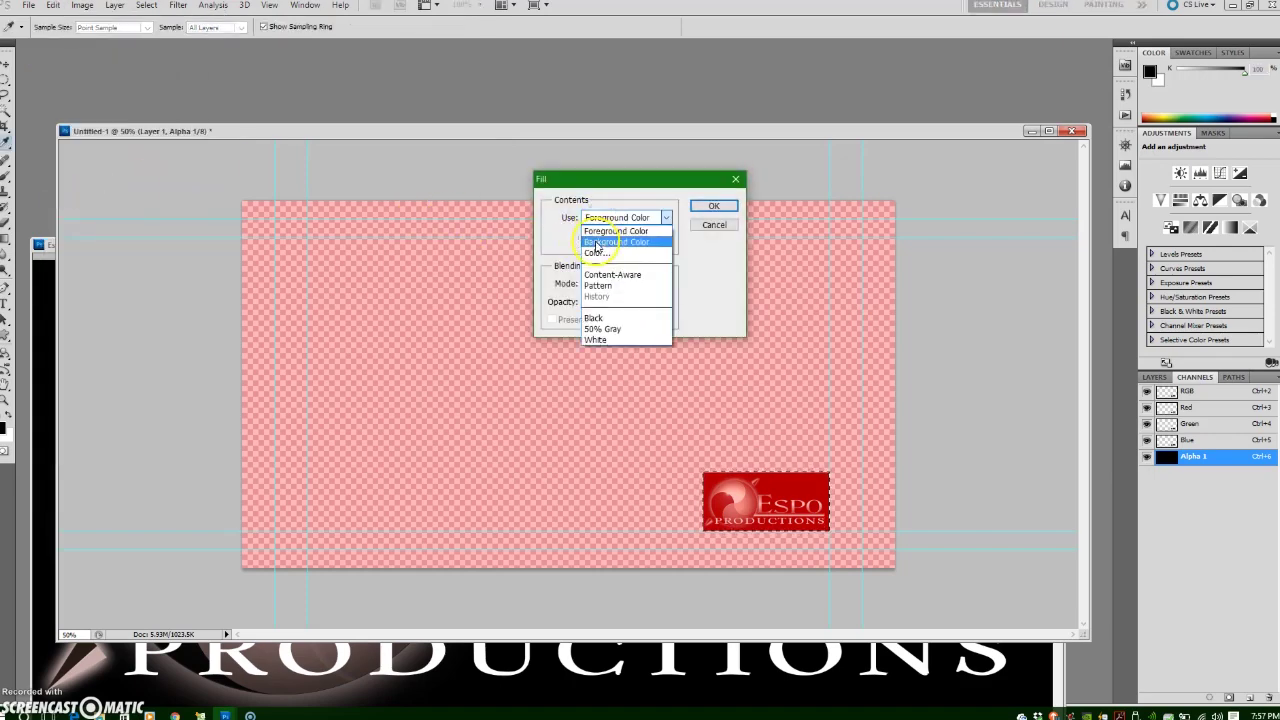
{"action": "left_click", "coordinate": [596, 243]}
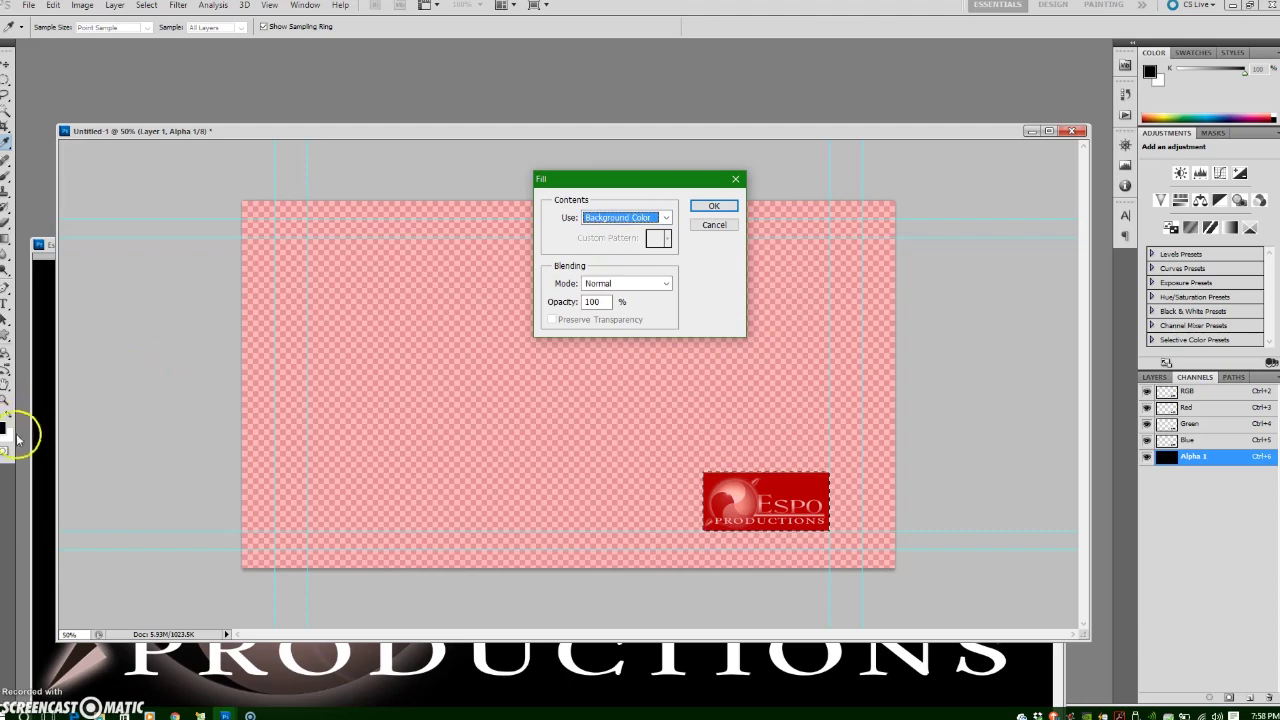
{"action": "left_click", "coordinate": [714, 207]}
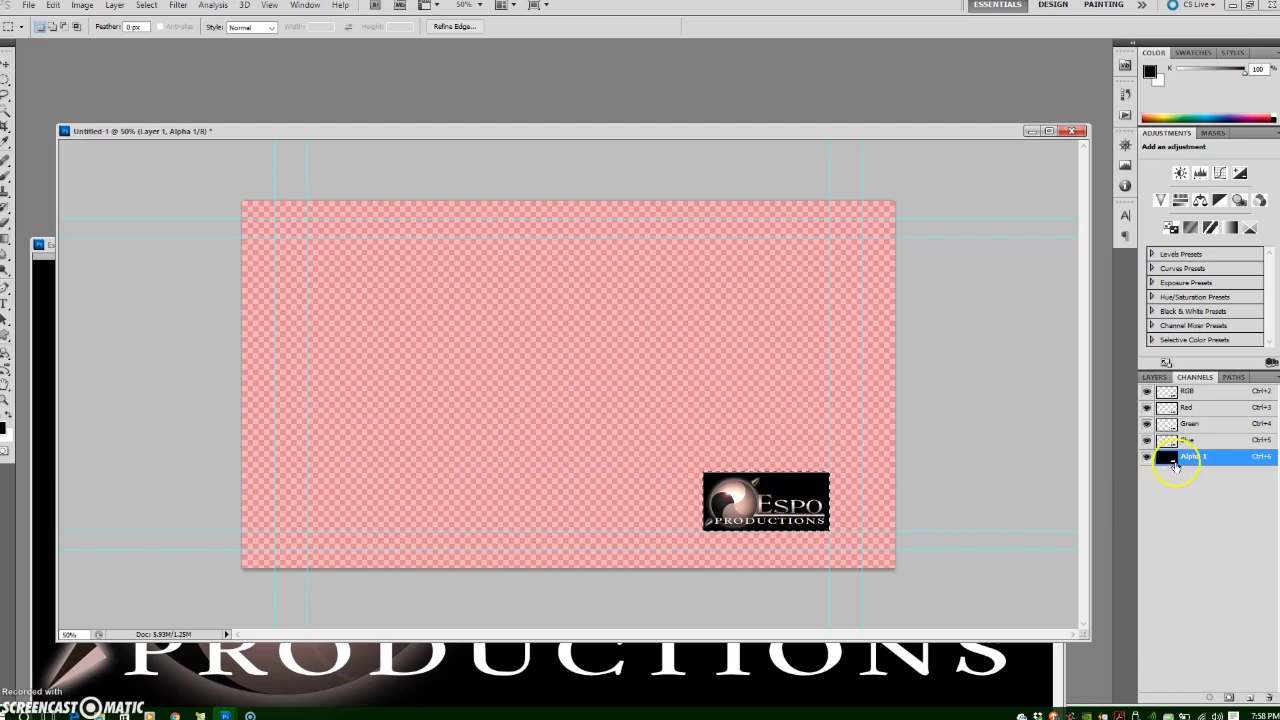
{"action": "left_click", "coordinate": [1153, 378]}
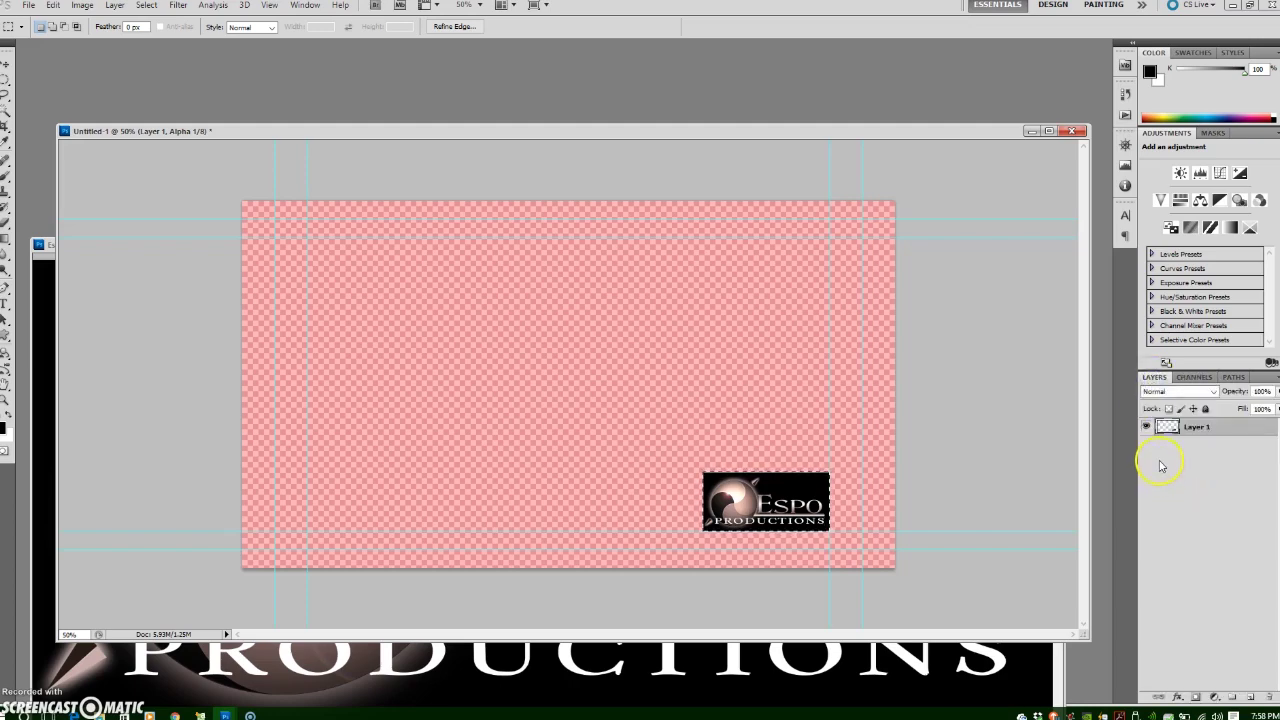
Deselect the logo area with Select > Deselect.
{"action": "left_click", "coordinate": [149, 6]}
{"action": "left_click", "coordinate": [153, 33]}
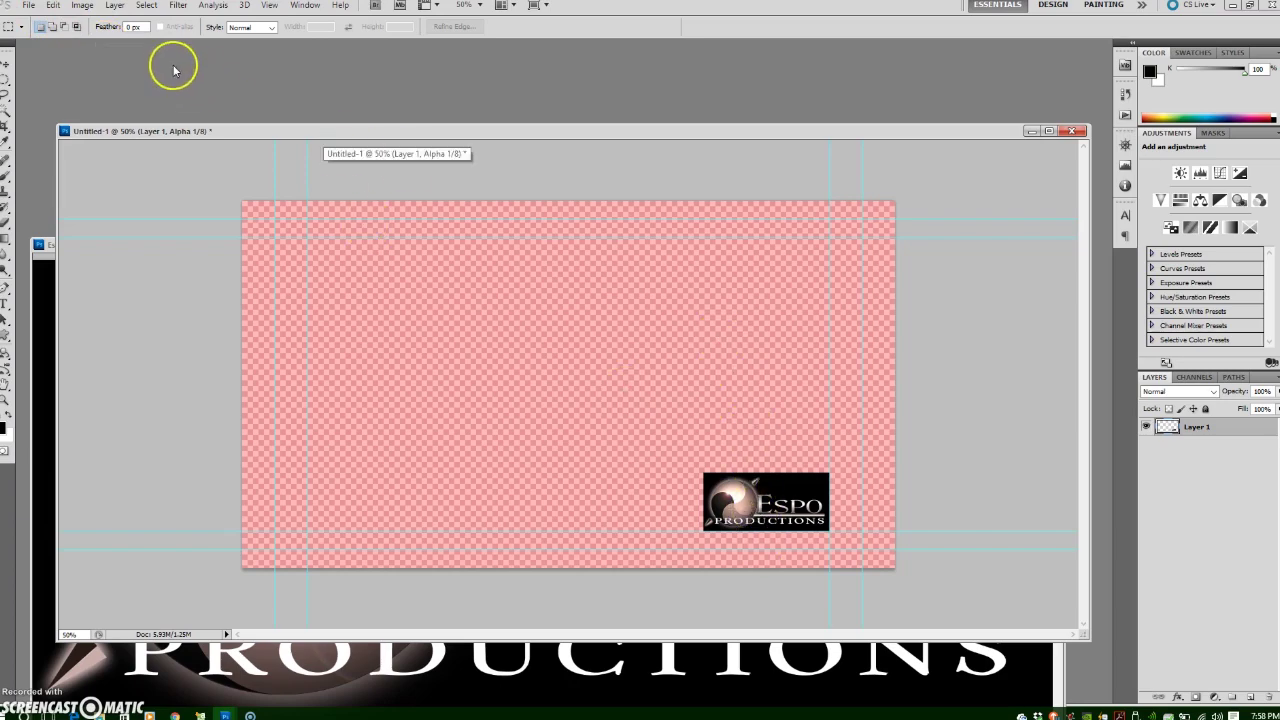
{"action": "left_click", "coordinate": [30, 7]}
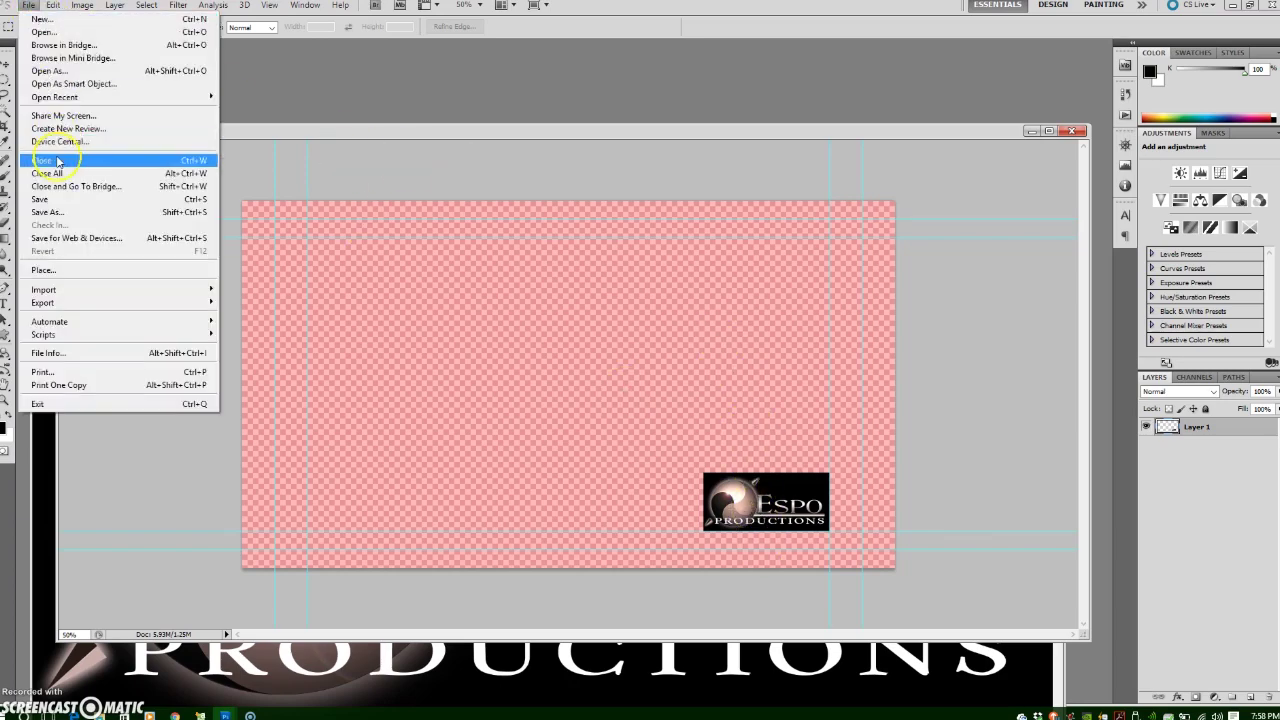
Save the document as Targa file 'Espo-Logo-TGA' at 32 bits/pixel.
{"action": "left_click", "coordinate": [57, 212]}
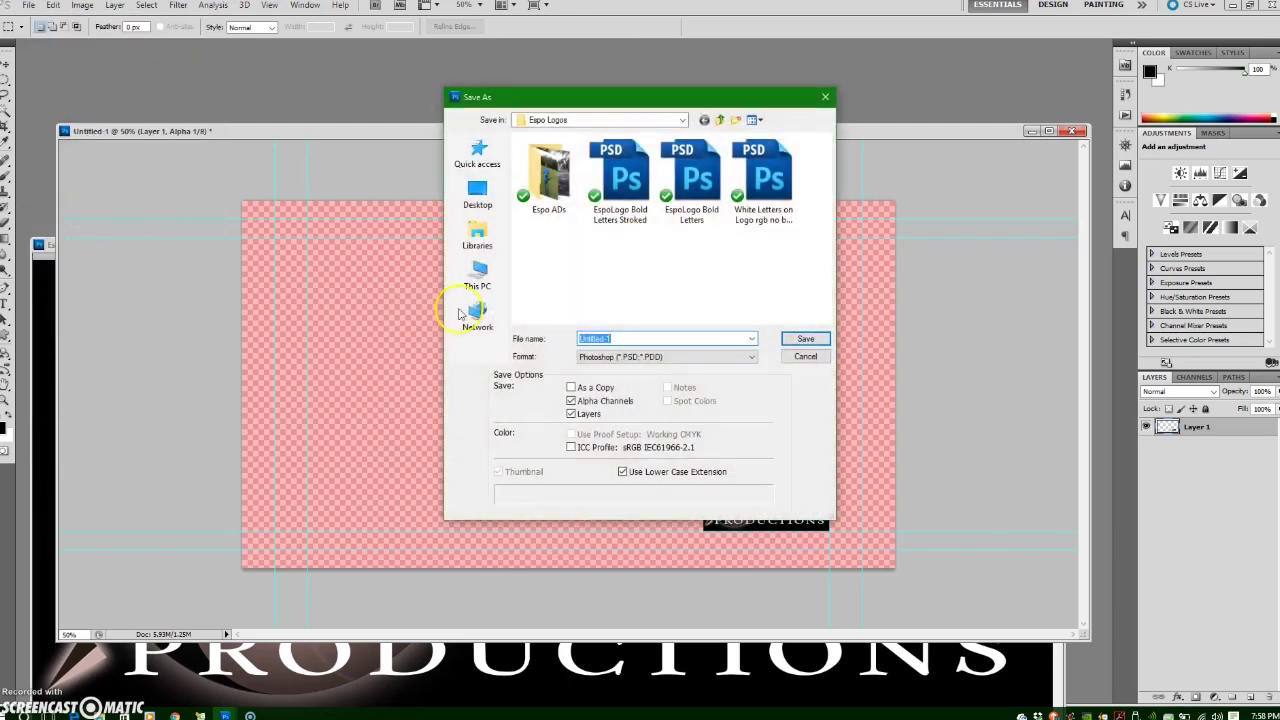
{"action": "left_click", "coordinate": [613, 358]}
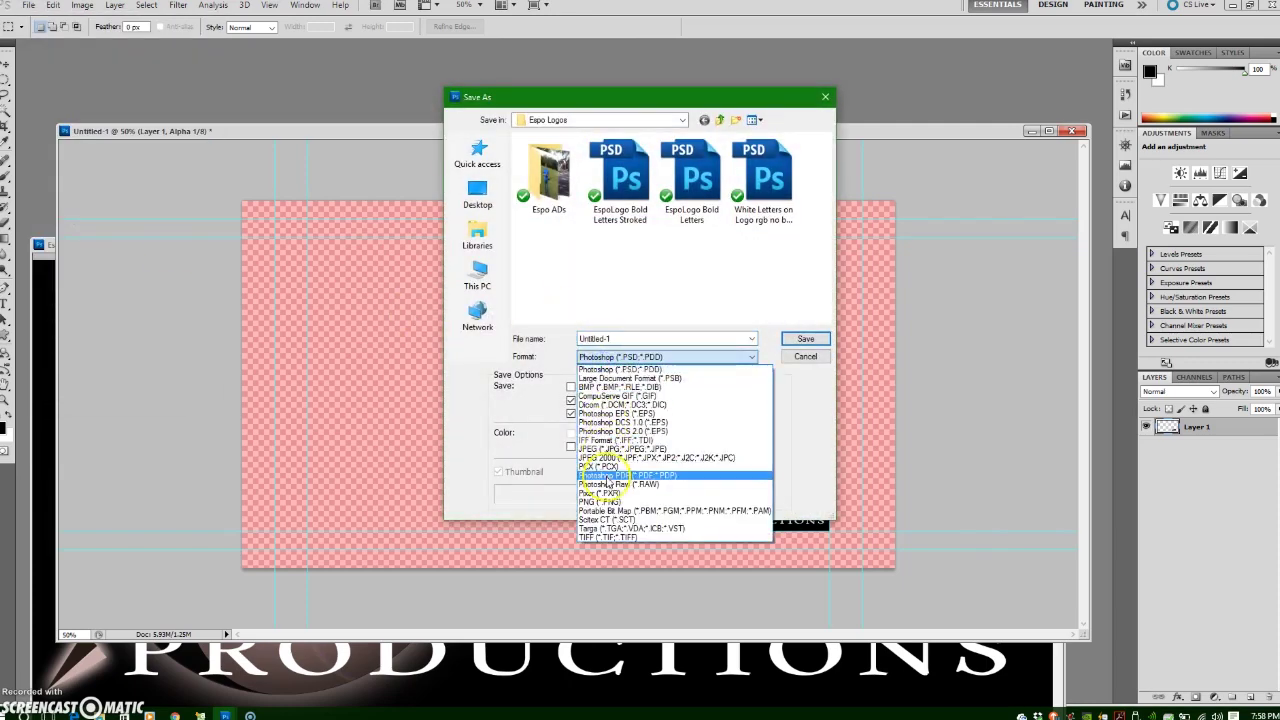
{"action": "left_click", "coordinate": [606, 528]}
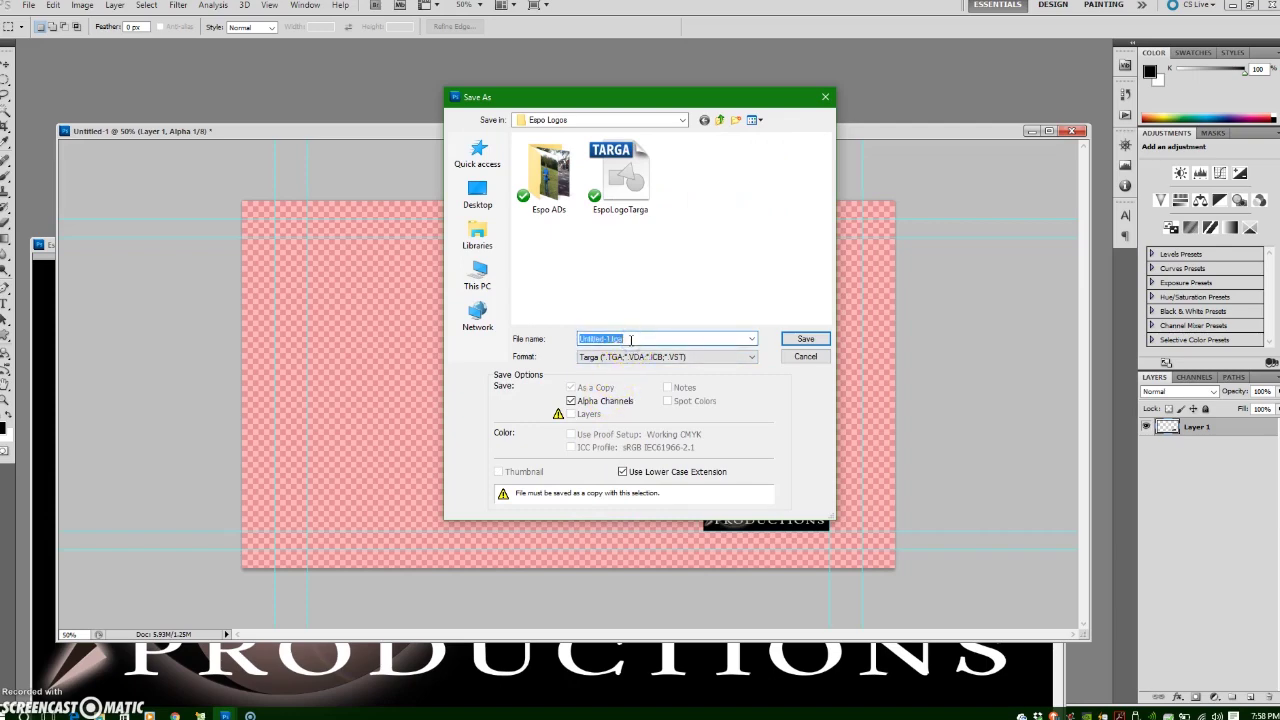
{"action": "type", "text": "Espo"}
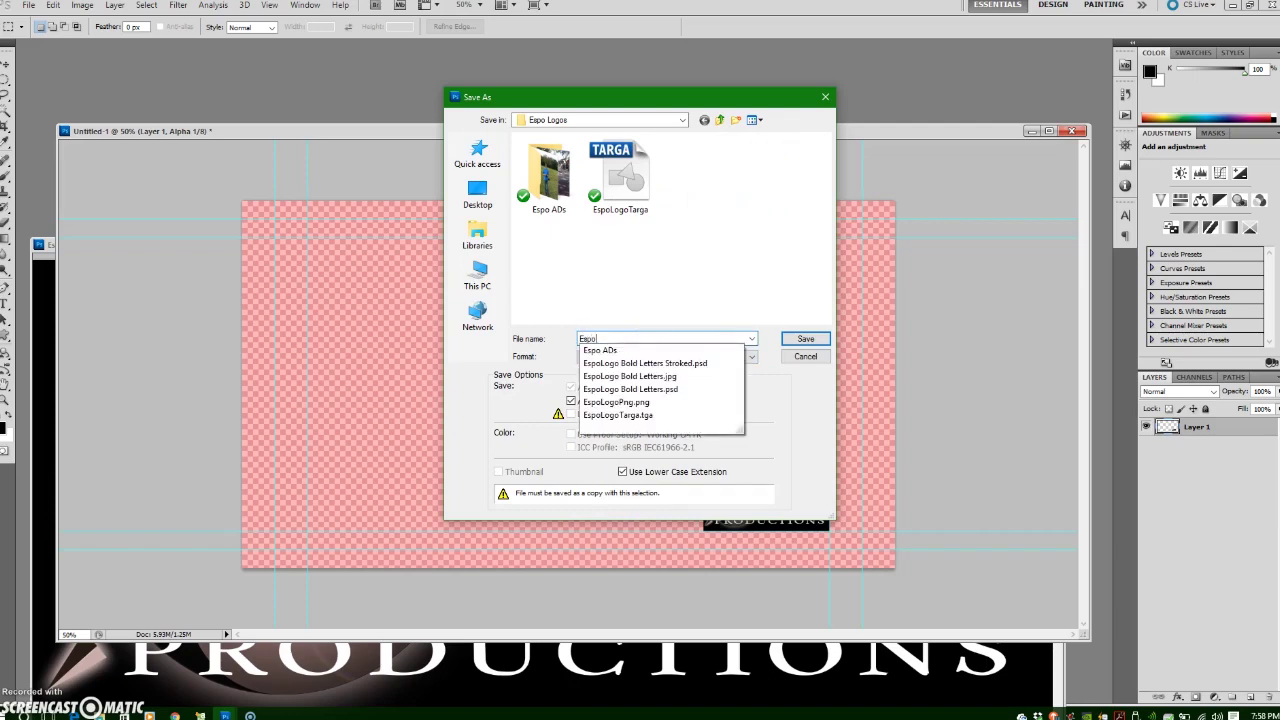
{"action": "type", "text": "-Logo-TGA"}
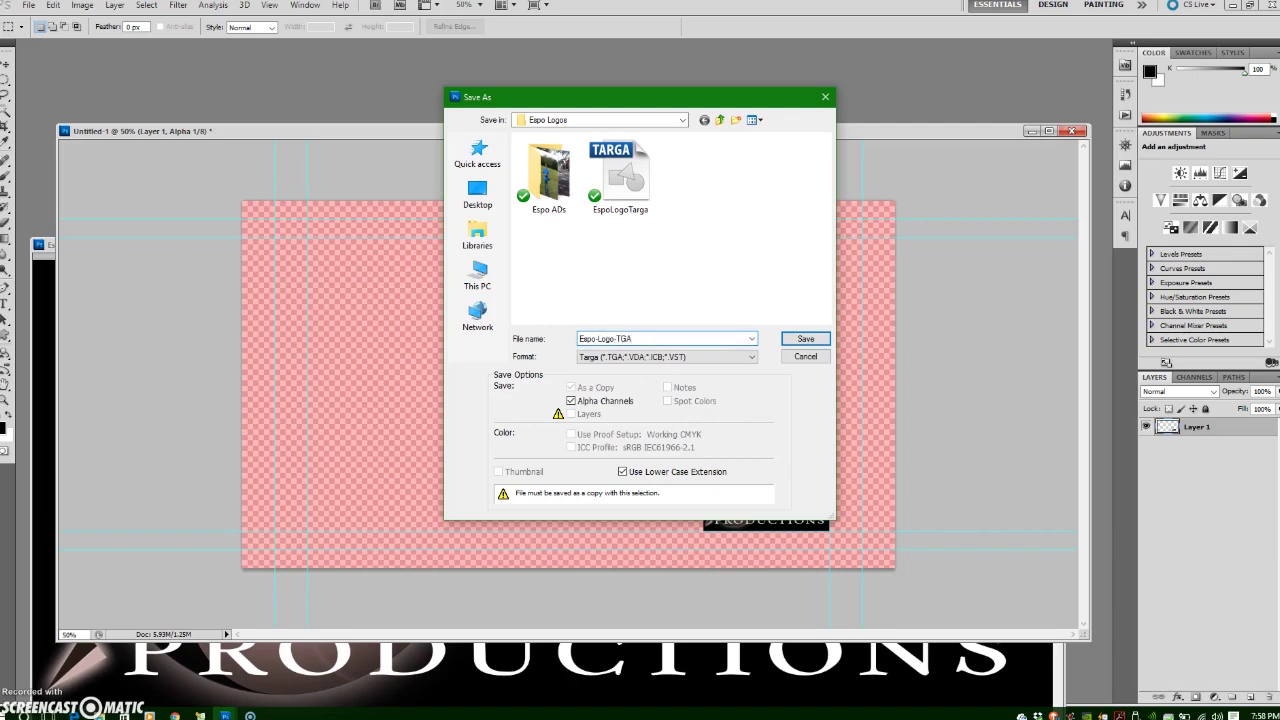
{"action": "left_click", "coordinate": [793, 343]}
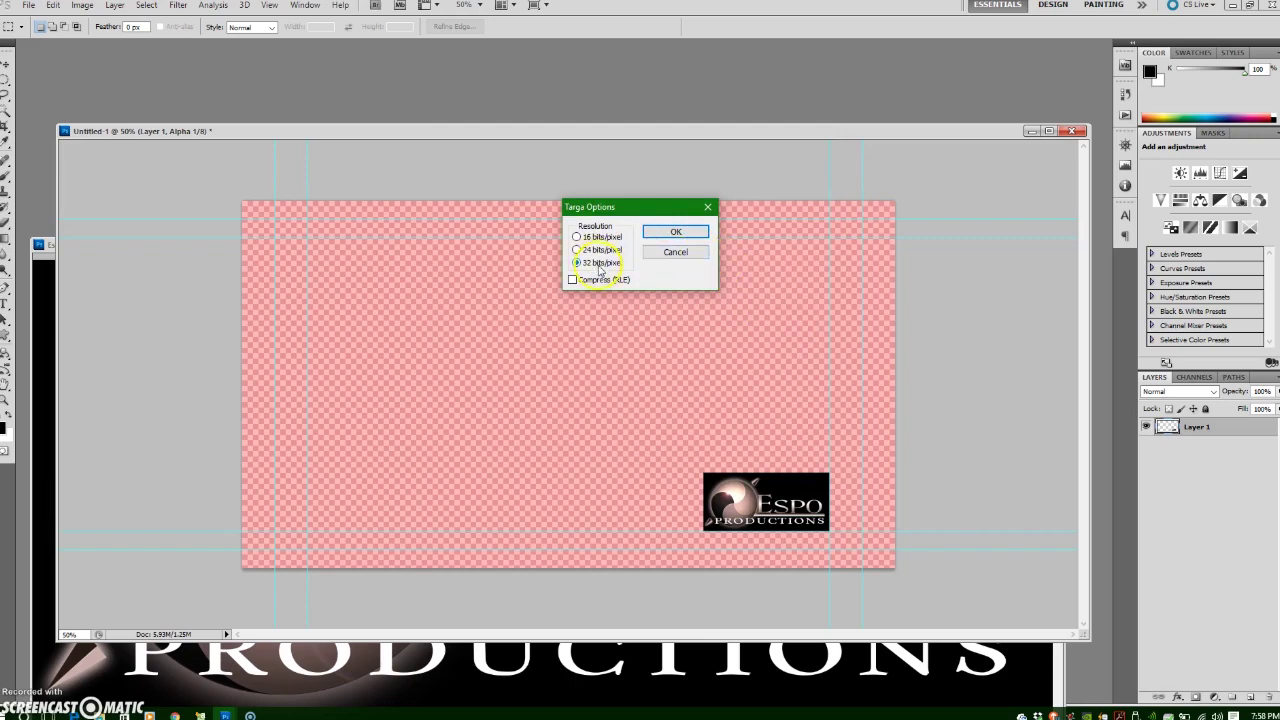
{"action": "left_click", "coordinate": [678, 231]}
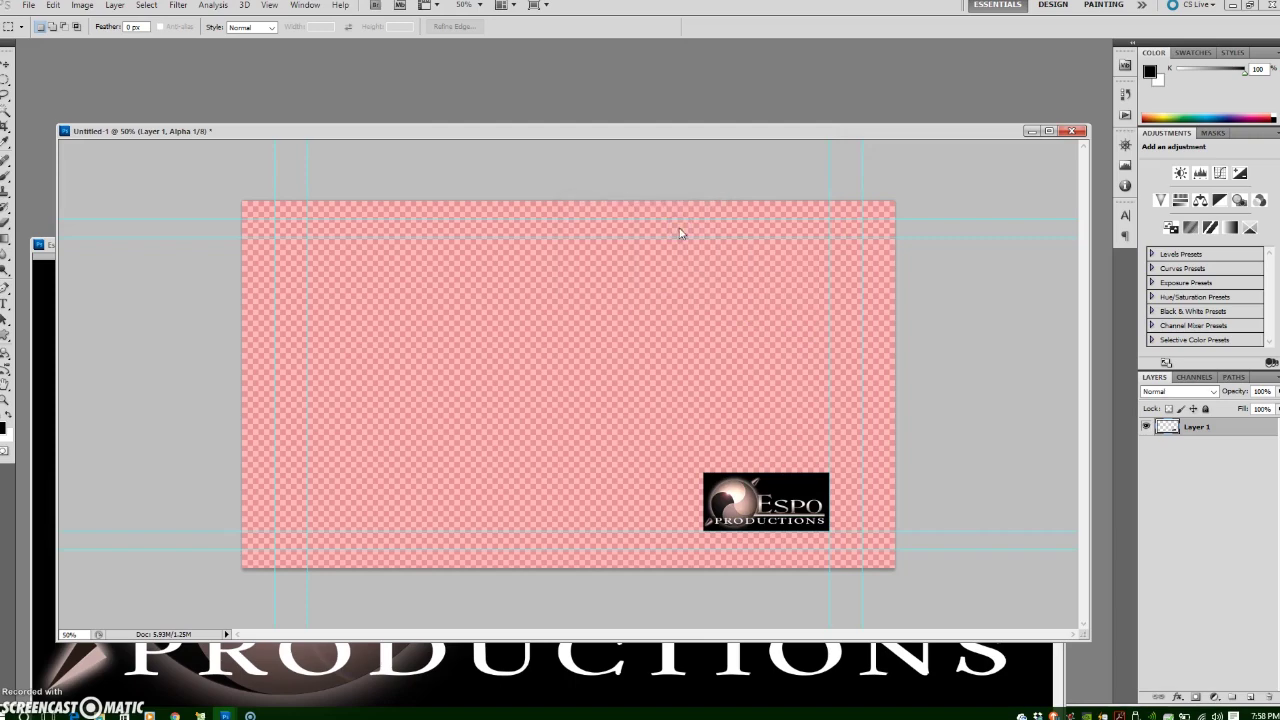